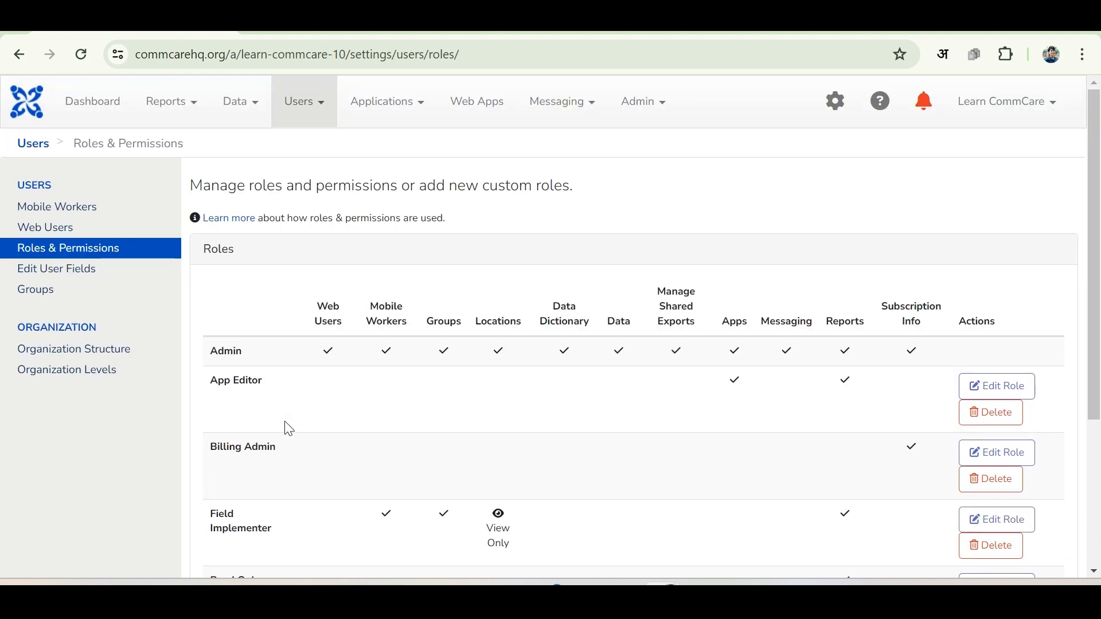
Review the existing roles and their permissions per area, and open the list of web users
{"action": "scroll", "coordinate": [290, 429], "scroll_direction": "down", "scroll_amount": 4}
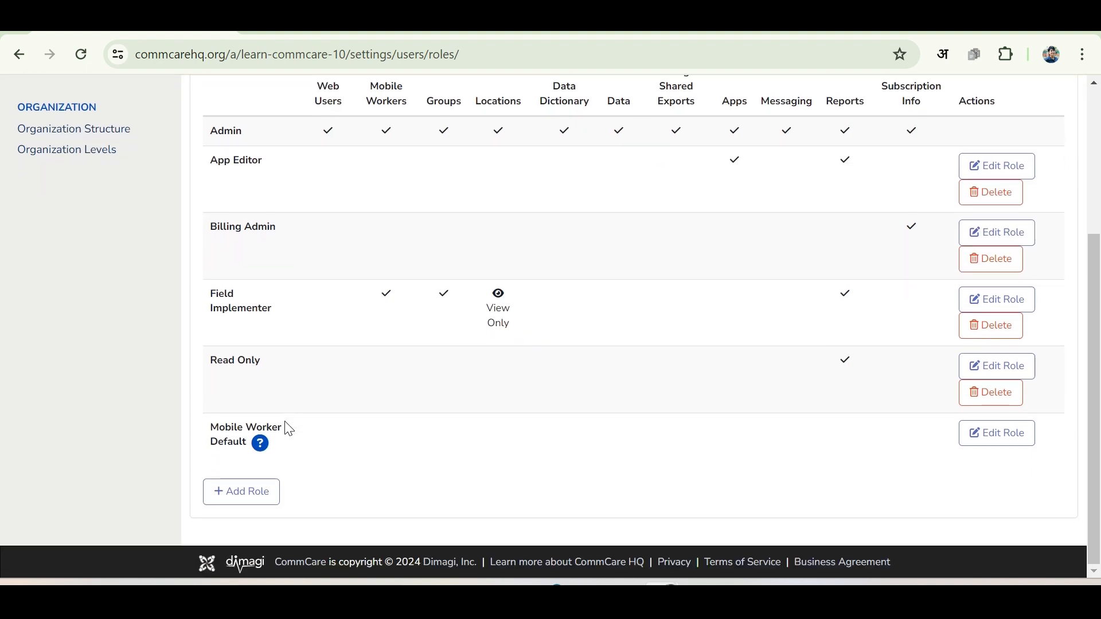
{"action": "scroll", "coordinate": [290, 429], "scroll_direction": "up", "scroll_amount": 3}
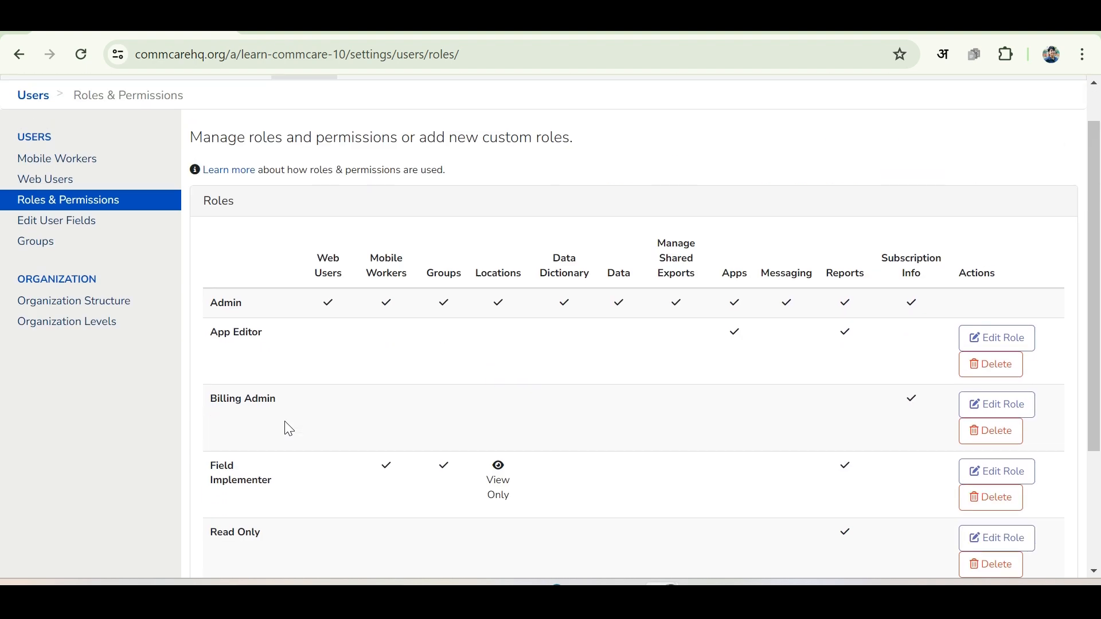
{"action": "scroll", "coordinate": [289, 428], "scroll_direction": "up", "scroll_amount": 1}
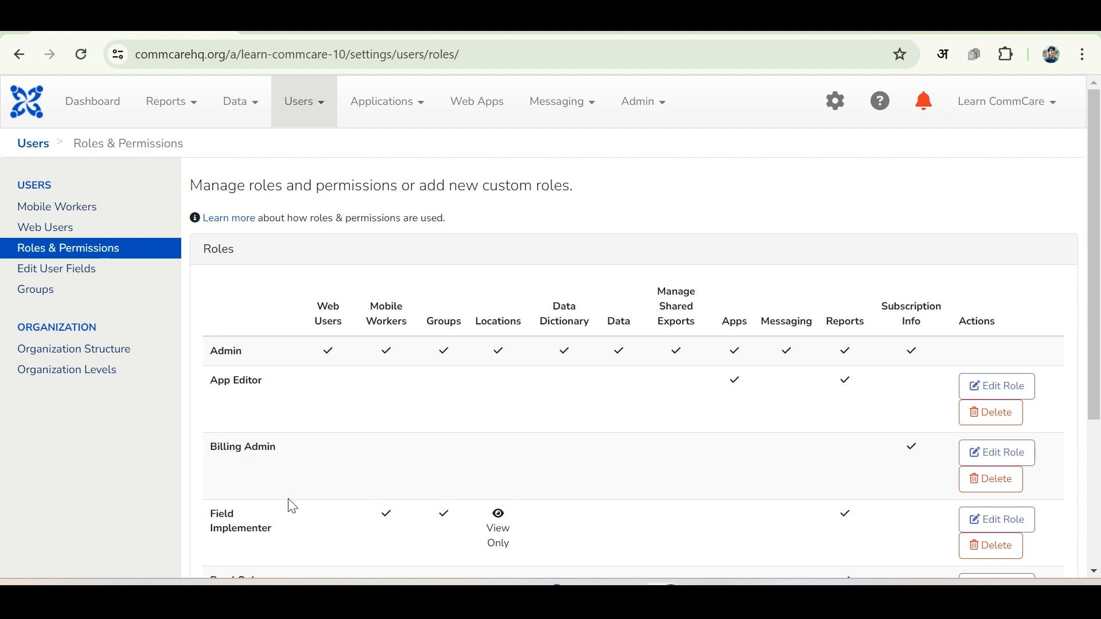
{"action": "scroll", "coordinate": [241, 524], "scroll_direction": "down", "scroll_amount": 1}
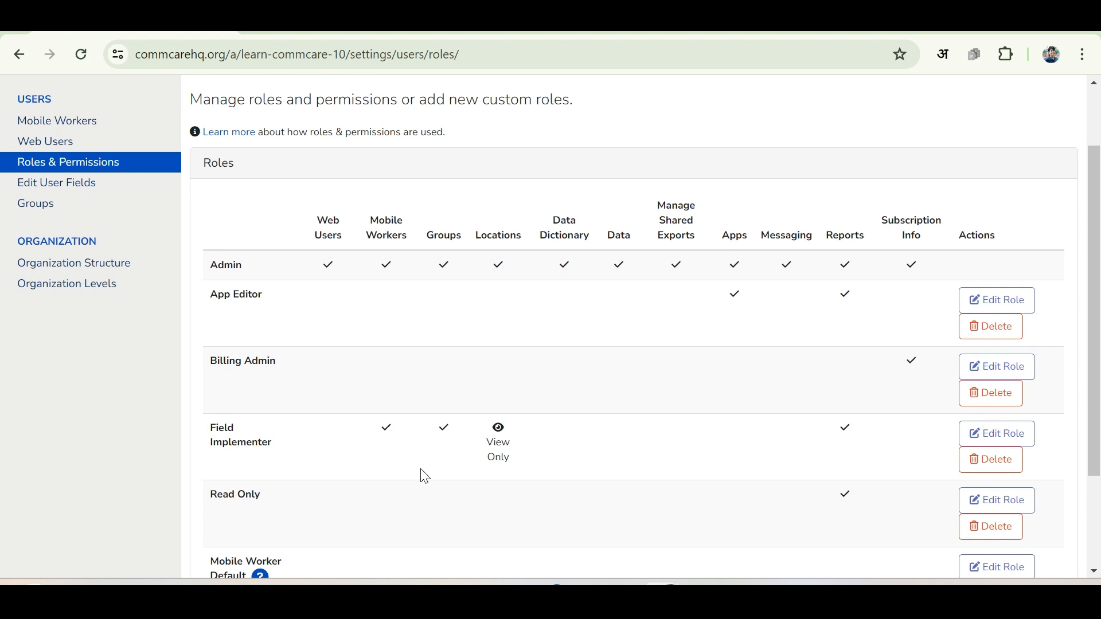
{"action": "scroll", "coordinate": [225, 518], "scroll_direction": "down", "scroll_amount": 2}
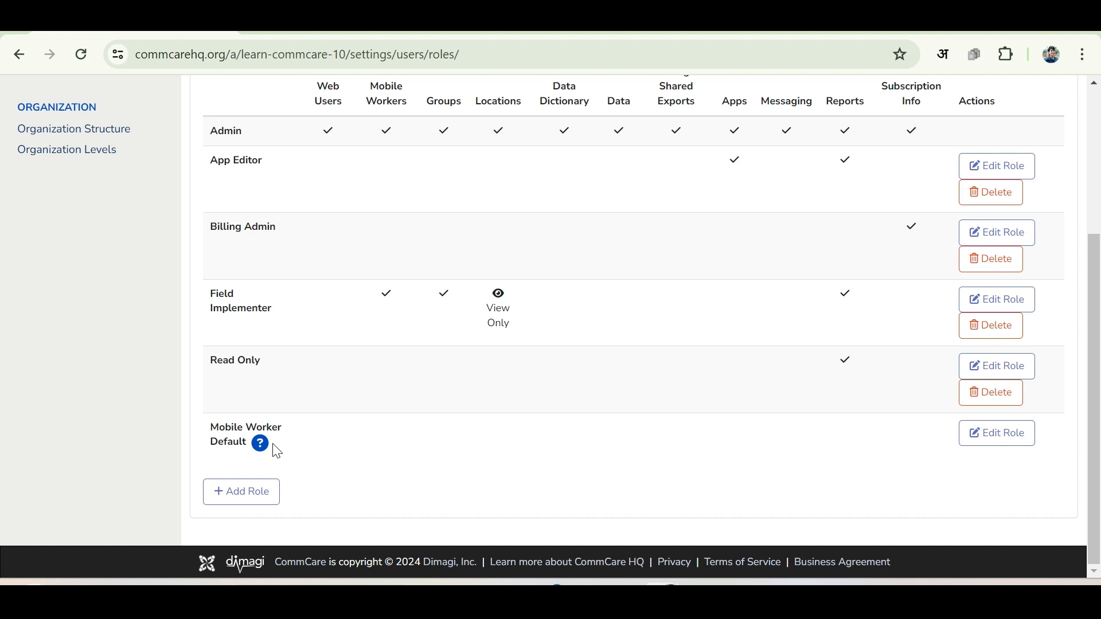
{"action": "scroll", "coordinate": [276, 453], "scroll_direction": "up", "scroll_amount": 4}
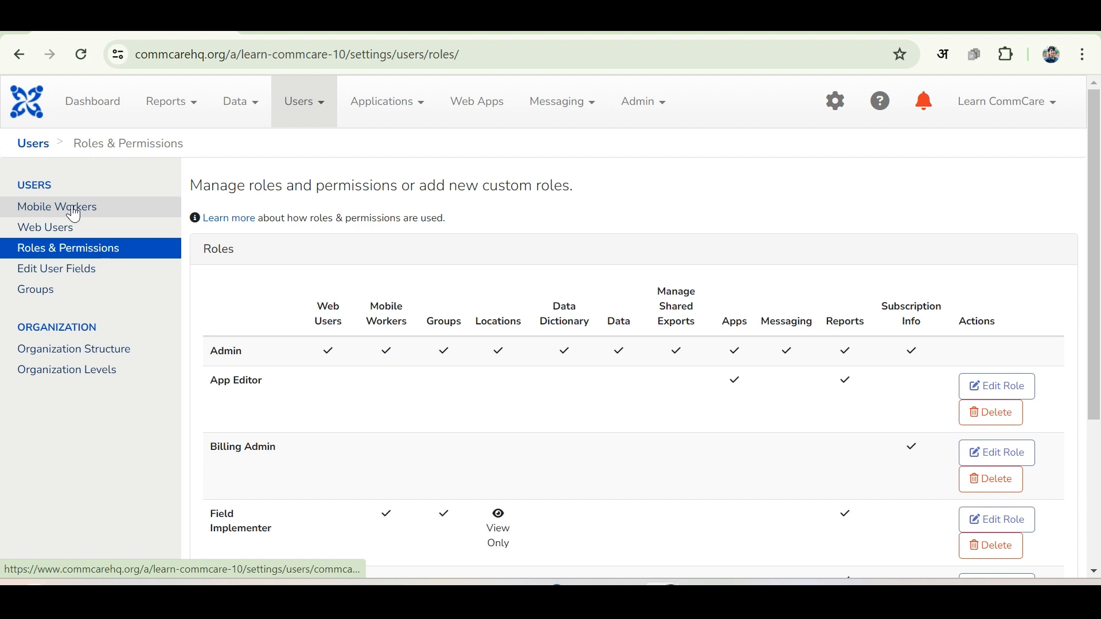
{"action": "left_click", "coordinate": [44, 233]}
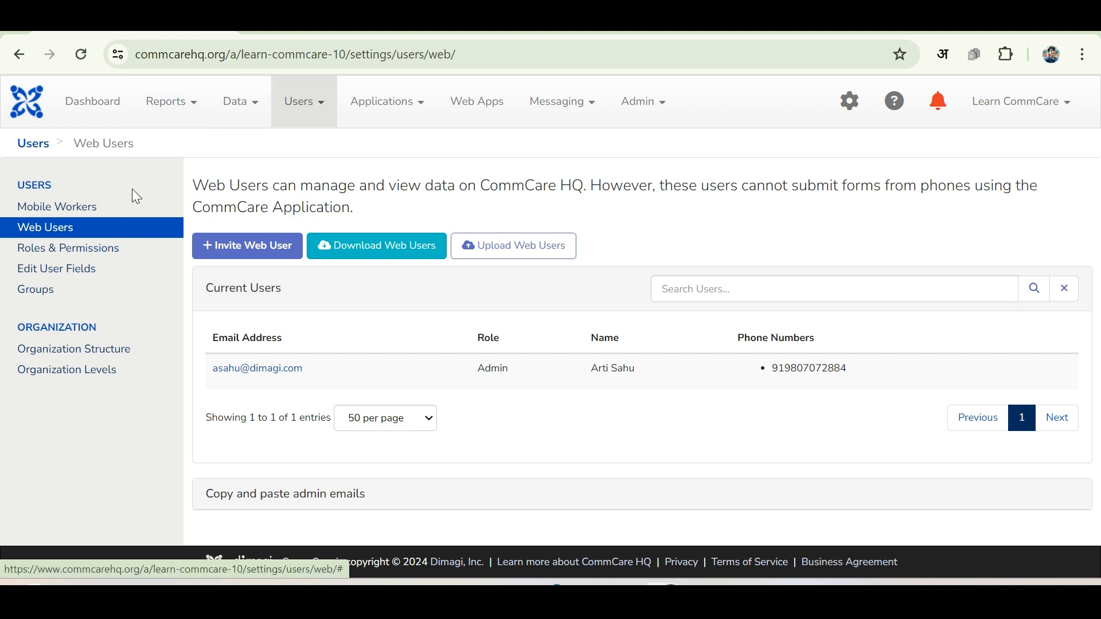
Return to Roles & Permissions and start a new role named "M&E Lead"
{"action": "left_click", "coordinate": [75, 255]}
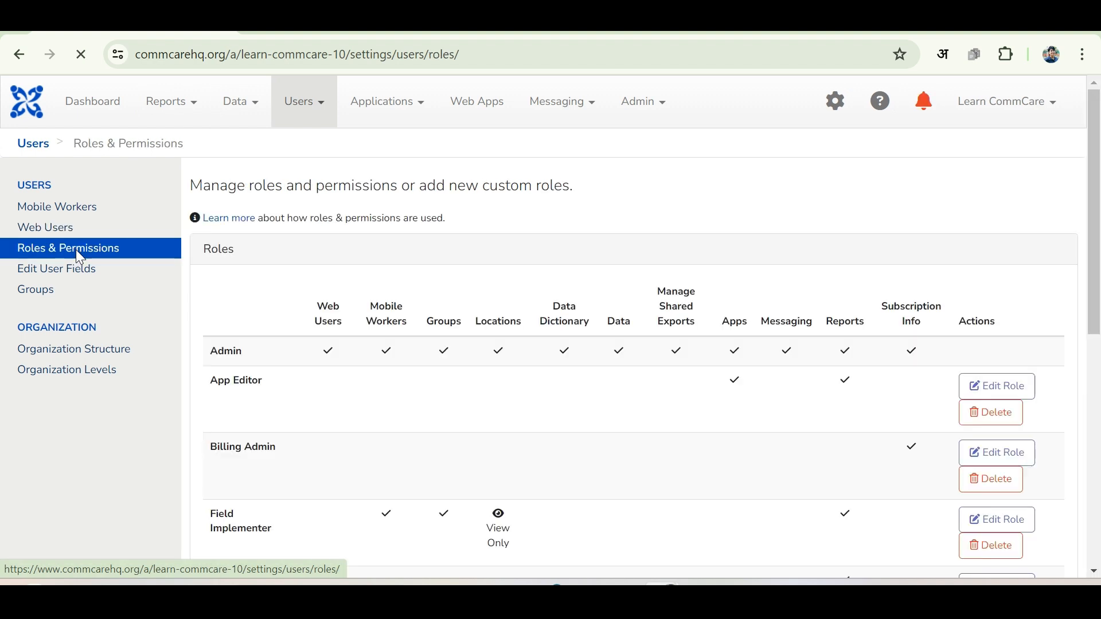
{"action": "scroll", "coordinate": [319, 307], "scroll_direction": "down", "scroll_amount": 4}
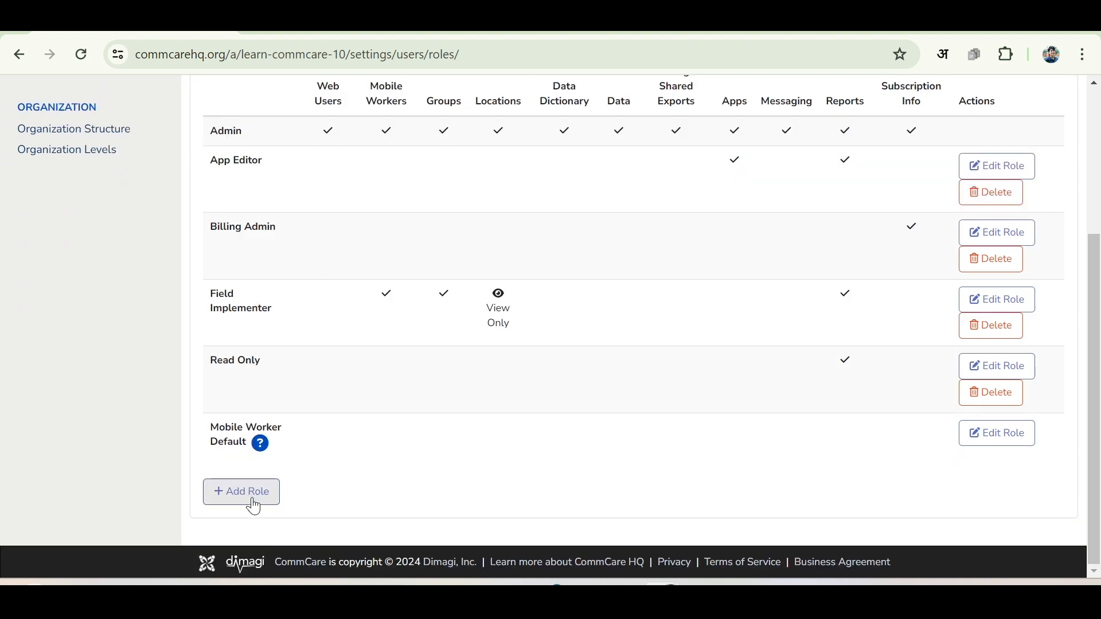
{"action": "left_click", "coordinate": [254, 506]}
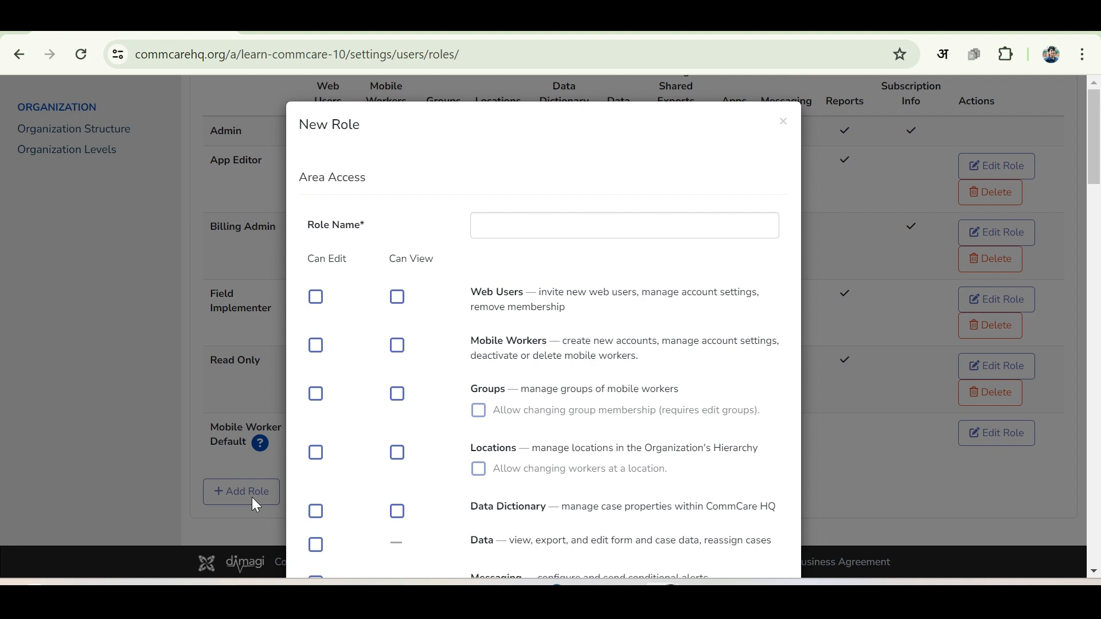
{"action": "left_click", "coordinate": [518, 229]}
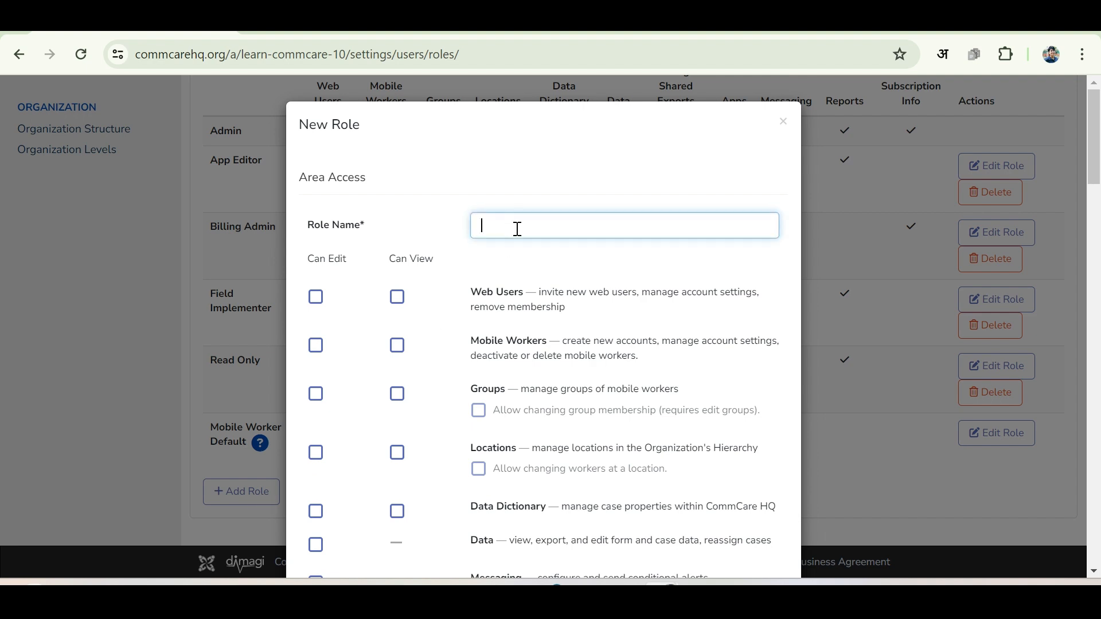
{"action": "type", "text": "M&E Lead"}
Grant the new role edit access to Web Users and view-only access to Mobile Workers
{"action": "scroll", "coordinate": [461, 264], "scroll_direction": "down", "scroll_amount": 1}
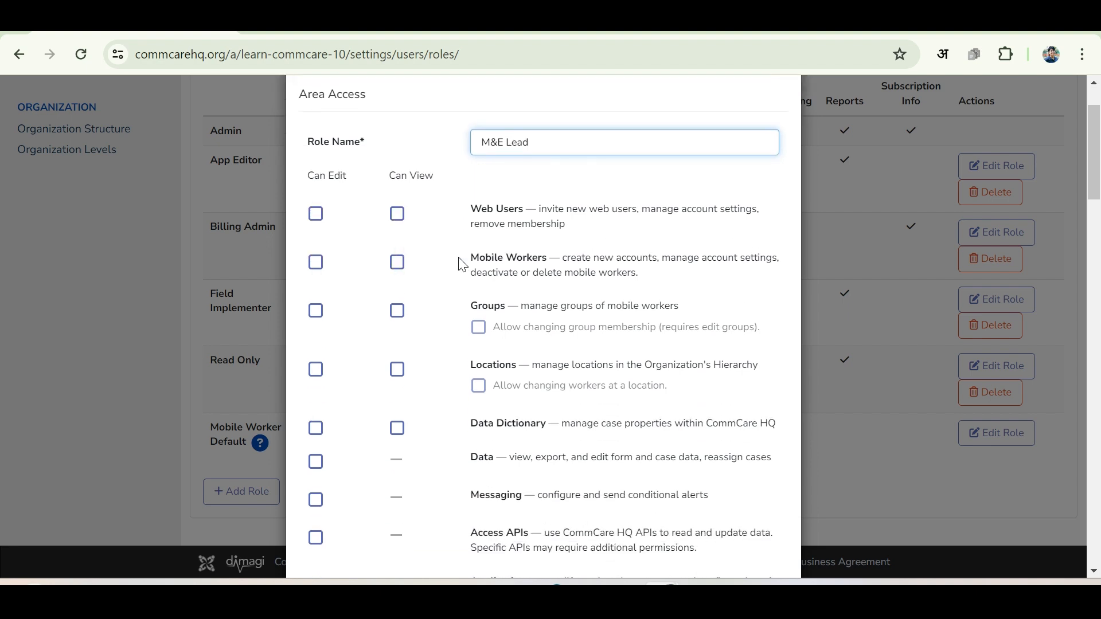
{"action": "left_click", "coordinate": [316, 213]}
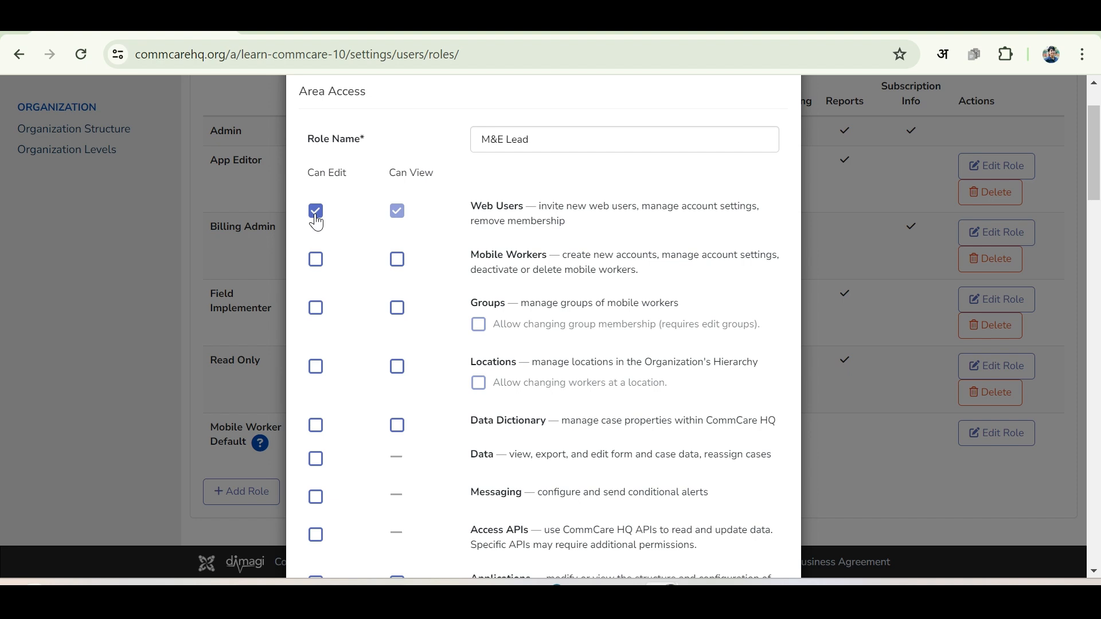
{"action": "left_click", "coordinate": [316, 212]}
{"action": "left_click", "coordinate": [399, 215]}
{"action": "left_click", "coordinate": [399, 215]}
{"action": "left_click", "coordinate": [315, 213]}
{"action": "left_click", "coordinate": [396, 263]}
Grant the new role edit access to Groups, Locations, Data and Messaging
{"action": "scroll", "coordinate": [499, 307], "scroll_direction": "down", "scroll_amount": 1}
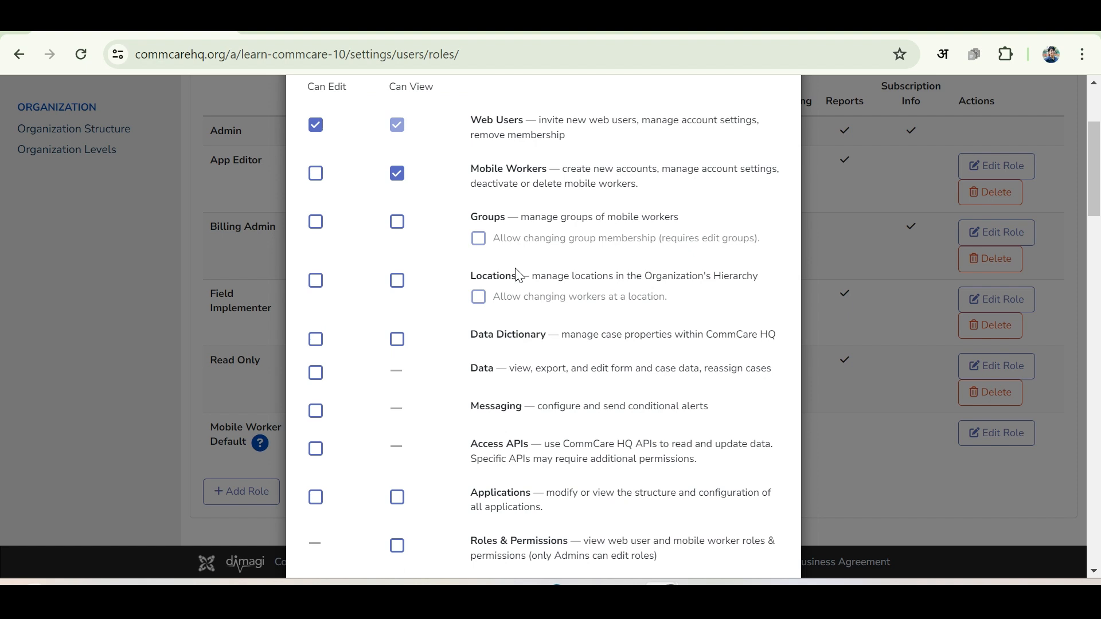
{"action": "left_click", "coordinate": [316, 224]}
{"action": "left_click", "coordinate": [316, 283]}
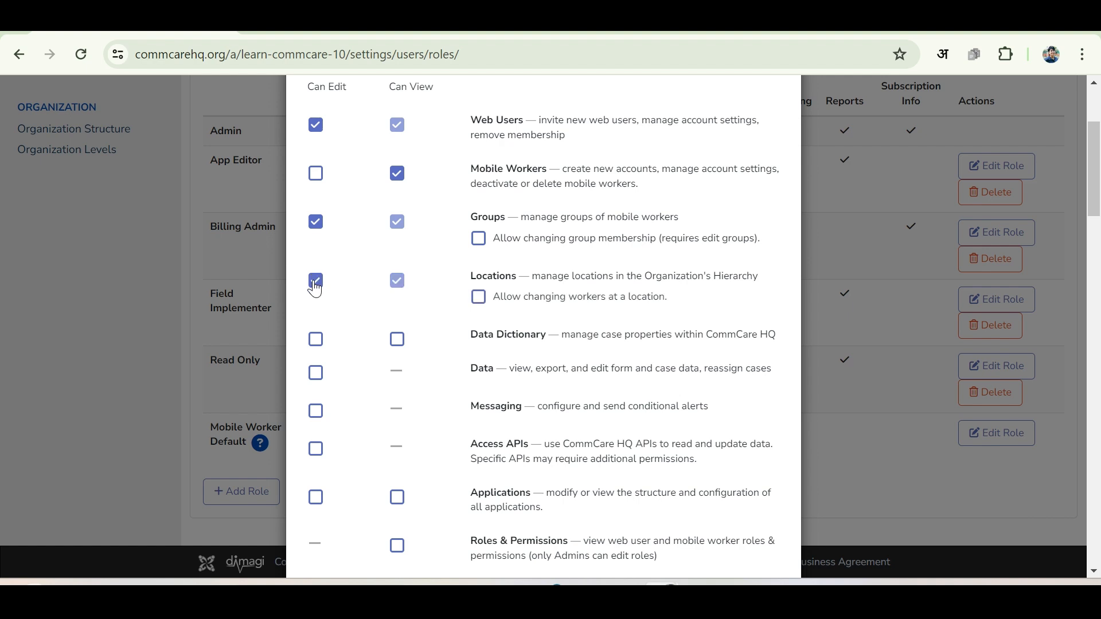
{"action": "scroll", "coordinate": [389, 263], "scroll_direction": "down", "scroll_amount": 3}
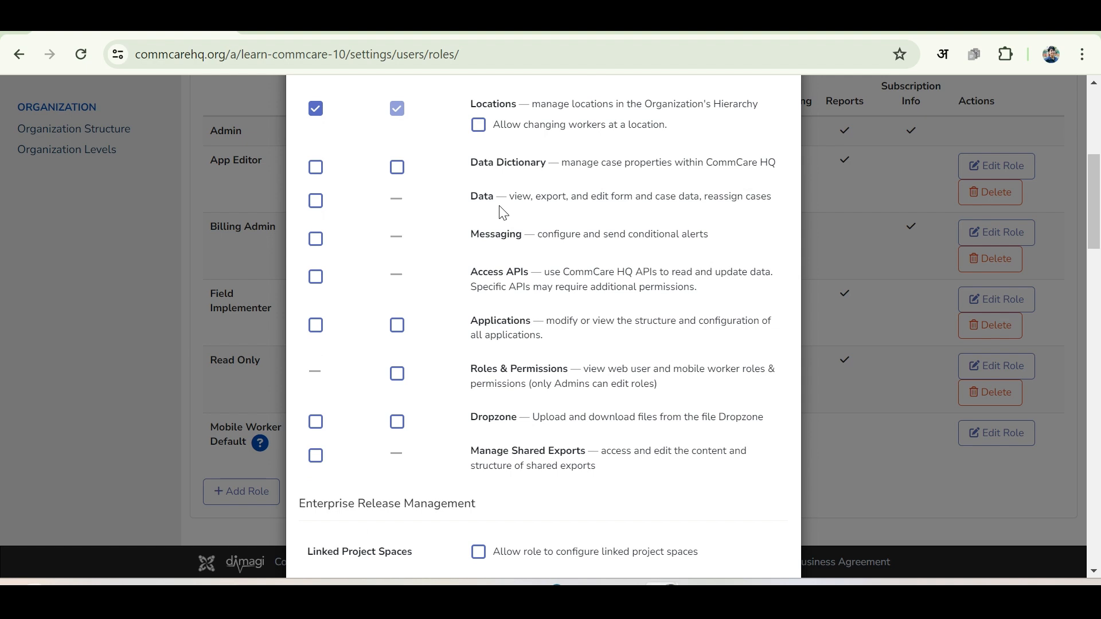
{"action": "left_click", "coordinate": [316, 210]}
{"action": "left_click", "coordinate": [316, 239]}
Review the remaining release management, report, web app and other settings unchanged, and save the new role
{"action": "scroll", "coordinate": [531, 304], "scroll_direction": "down", "scroll_amount": 2}
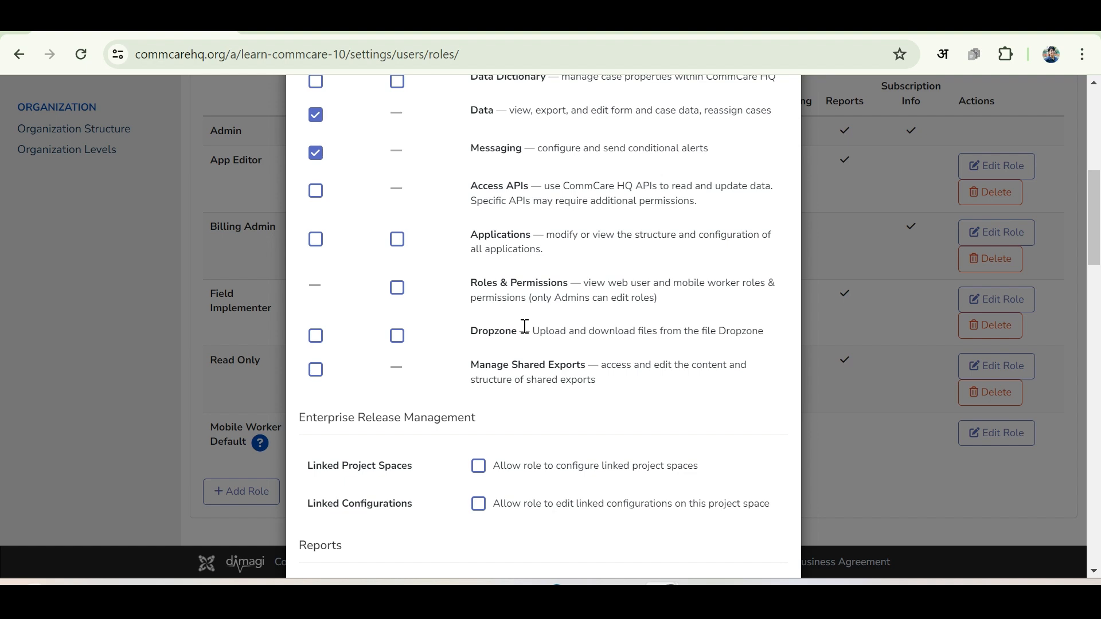
{"action": "scroll", "coordinate": [525, 327], "scroll_direction": "down", "scroll_amount": 5}
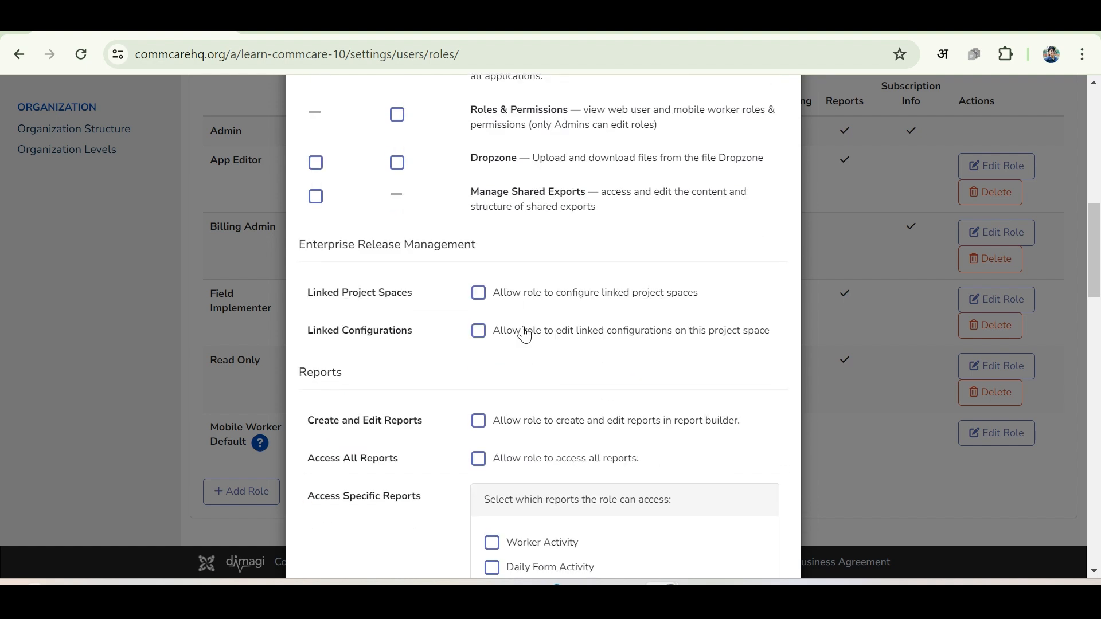
{"action": "scroll", "coordinate": [476, 322], "scroll_direction": "down", "scroll_amount": 2}
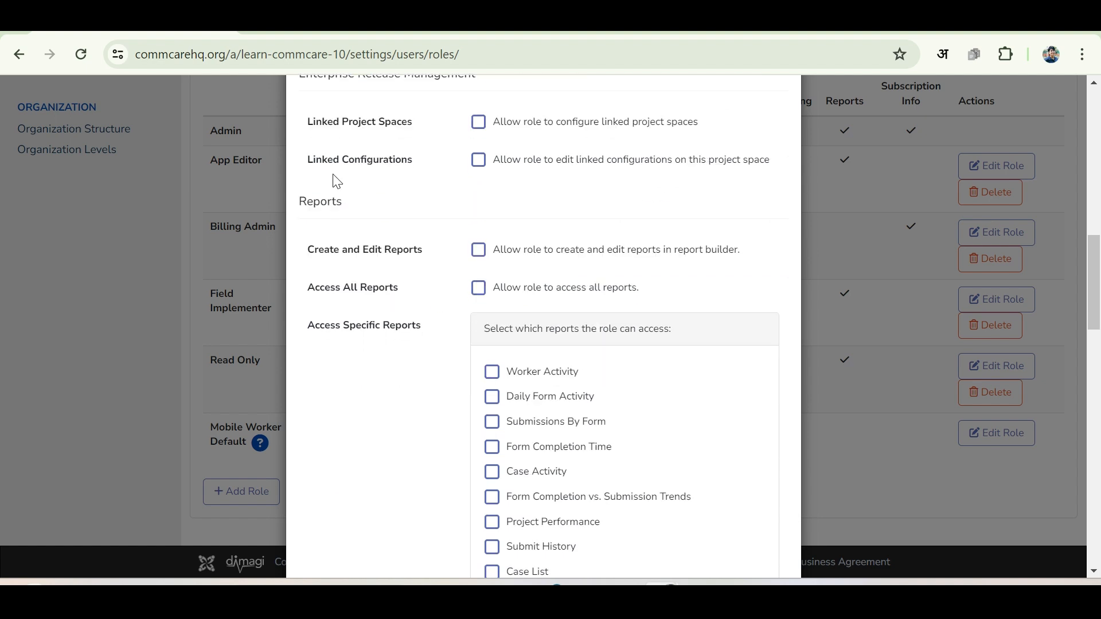
{"action": "scroll", "coordinate": [390, 218], "scroll_direction": "up", "scroll_amount": 1}
{"action": "scroll", "coordinate": [392, 223], "scroll_direction": "down", "scroll_amount": 12}
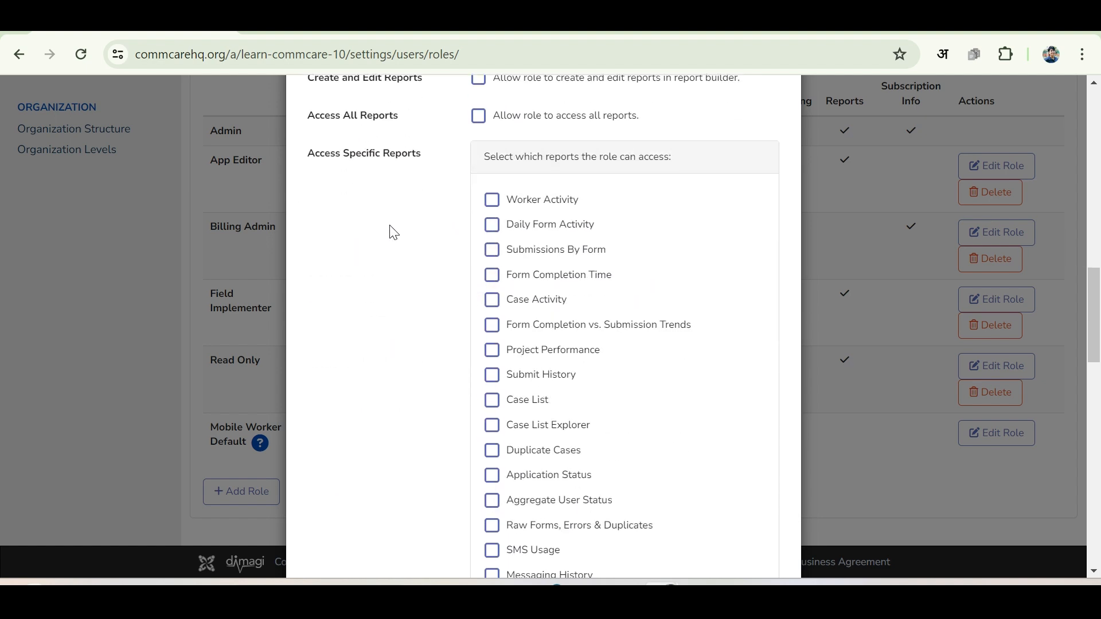
{"action": "scroll", "coordinate": [394, 235], "scroll_direction": "down", "scroll_amount": 3}
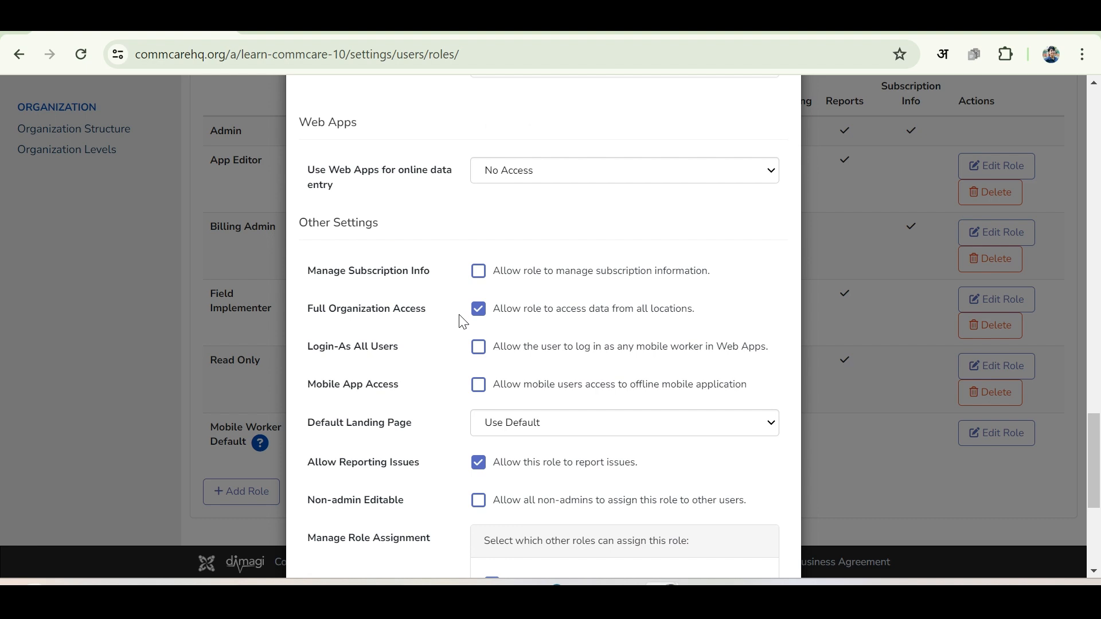
{"action": "scroll", "coordinate": [464, 321], "scroll_direction": "down", "scroll_amount": 5}
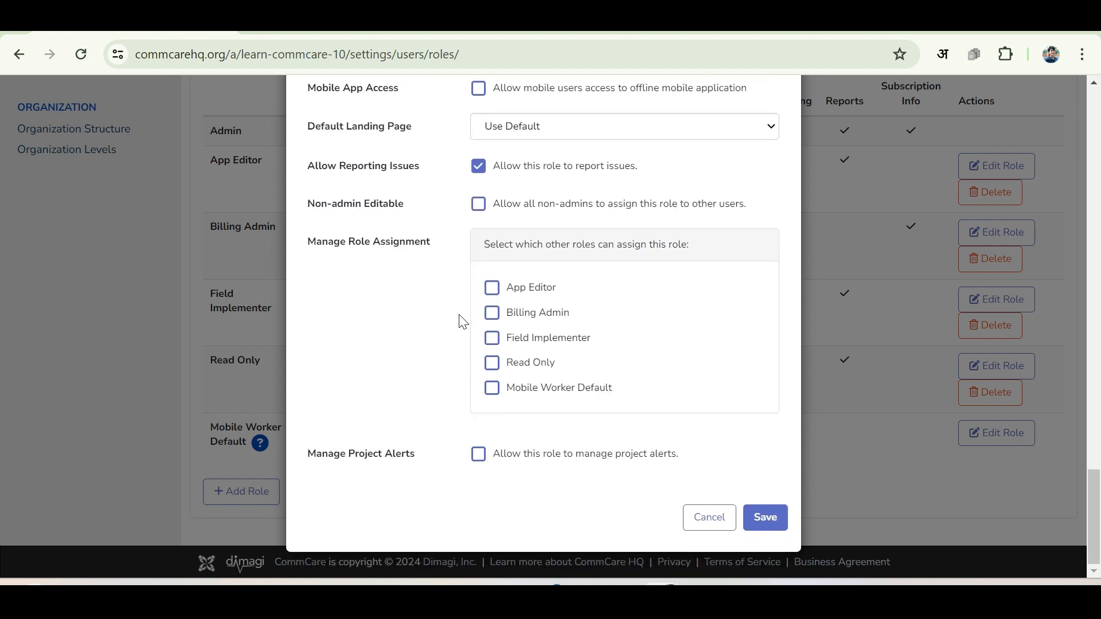
{"action": "left_click", "coordinate": [763, 518]}
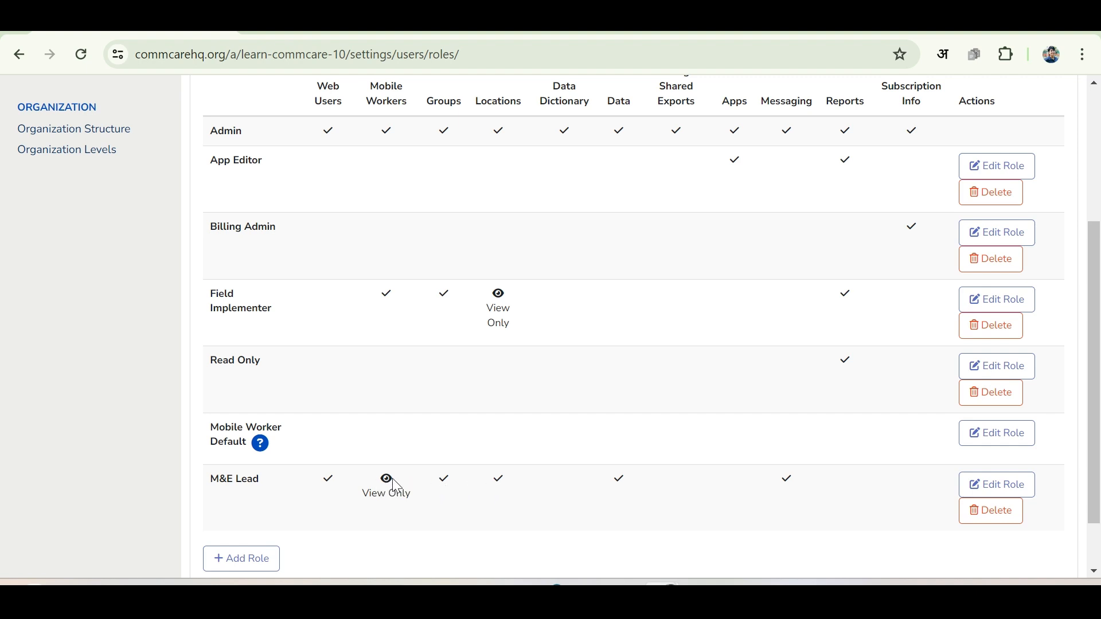
Edit the M&E Lead role to add Access APIs and edit access to Applications, and save it
{"action": "left_click", "coordinate": [984, 486]}
{"action": "scroll", "coordinate": [584, 471], "scroll_direction": "down", "scroll_amount": 3}
{"action": "scroll", "coordinate": [513, 462], "scroll_direction": "down", "scroll_amount": 5}
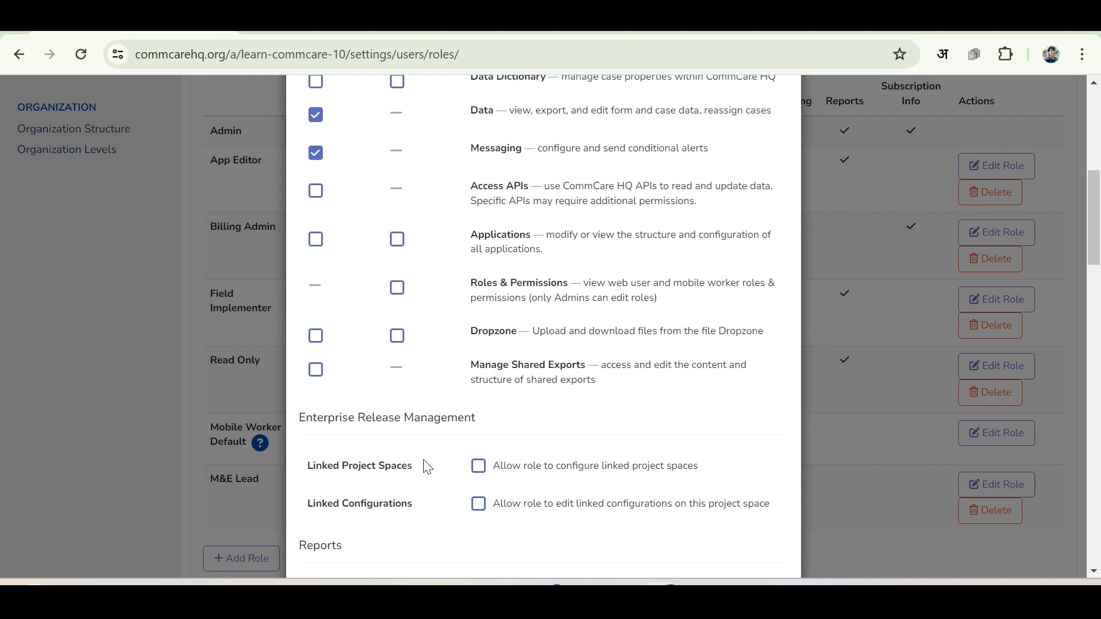
{"action": "left_click", "coordinate": [315, 248]}
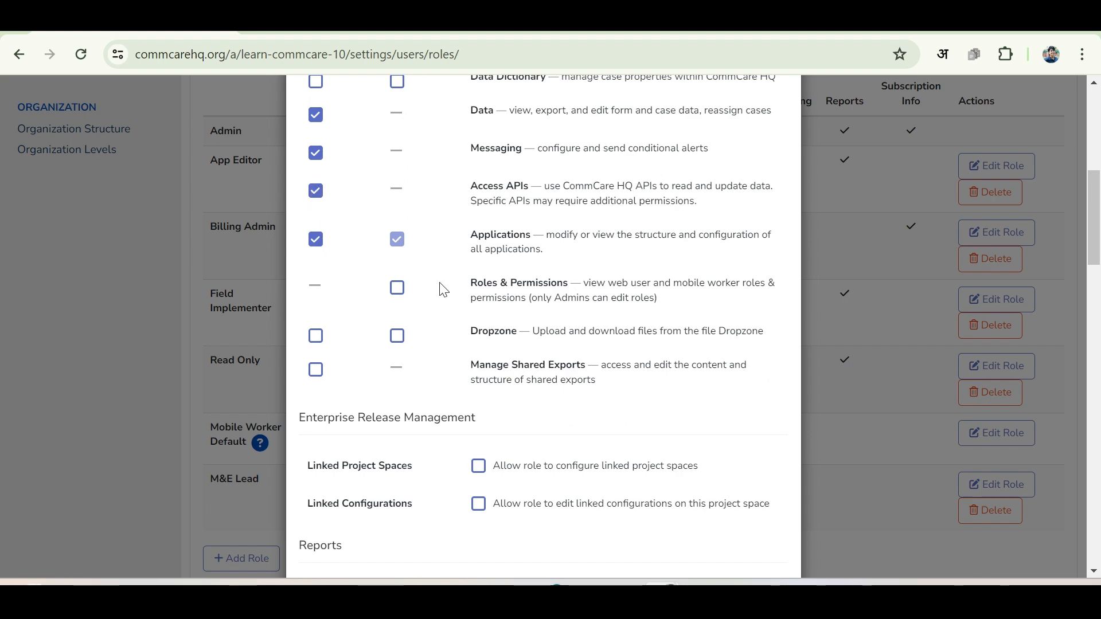
{"action": "scroll", "coordinate": [582, 378], "scroll_direction": "down", "scroll_amount": 4}
{"action": "scroll", "coordinate": [581, 379], "scroll_direction": "down", "scroll_amount": 20}
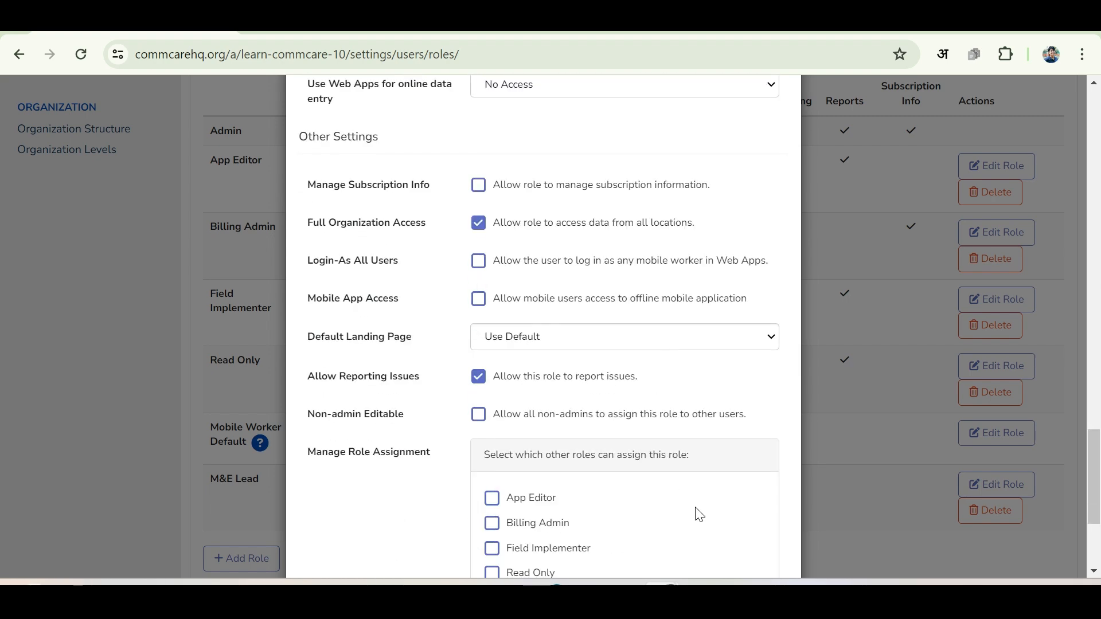
{"action": "left_click", "coordinate": [751, 516]}
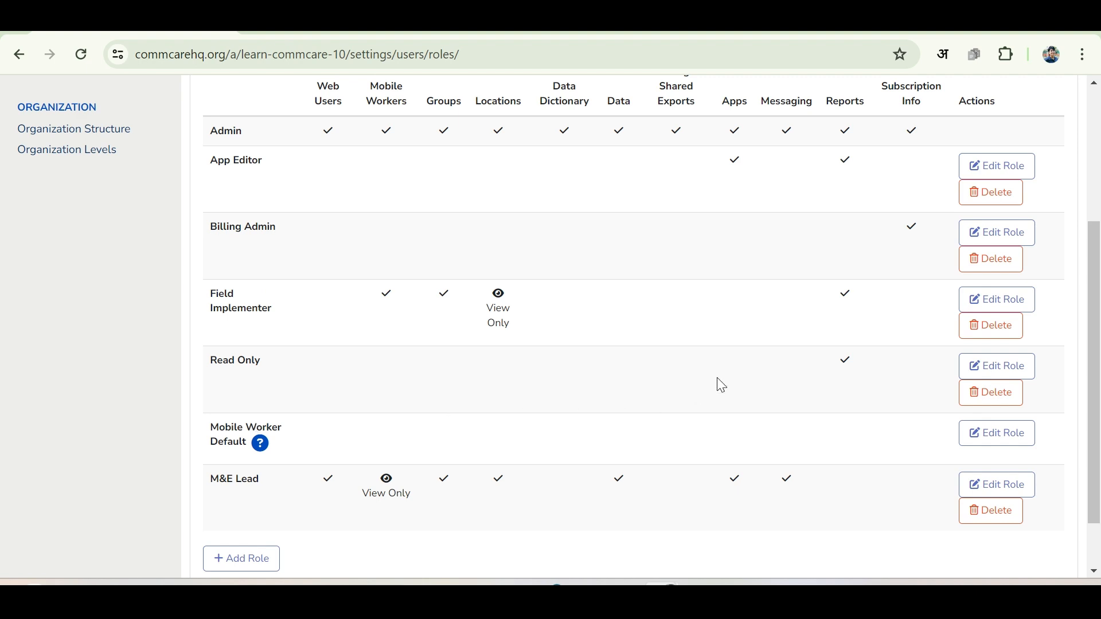
Open the Billing Admin role, review its area access and other settings, and save it without changes
{"action": "left_click", "coordinate": [1017, 241]}
{"action": "scroll", "coordinate": [355, 395], "scroll_direction": "down", "scroll_amount": 3}
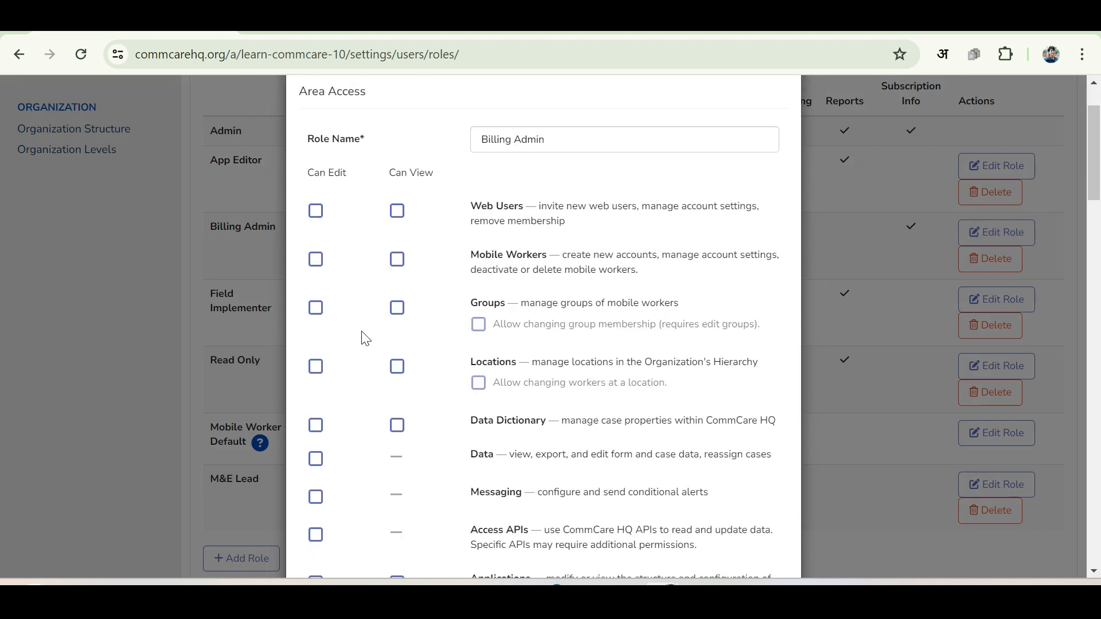
{"action": "scroll", "coordinate": [366, 339], "scroll_direction": "down", "scroll_amount": 20}
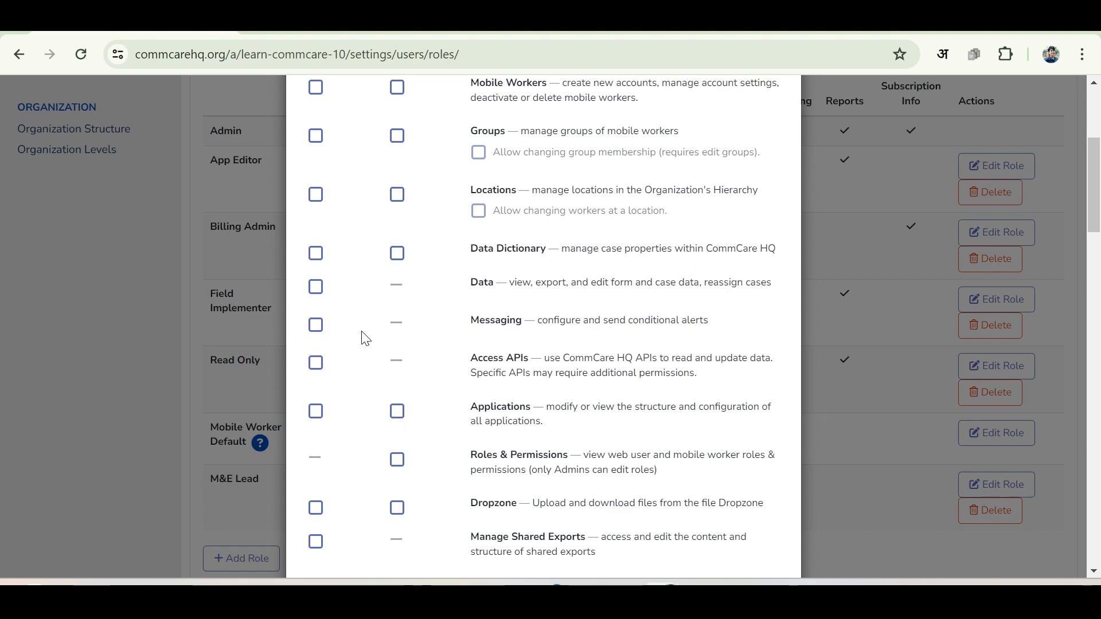
{"action": "scroll", "coordinate": [694, 493], "scroll_direction": "down", "scroll_amount": 10}
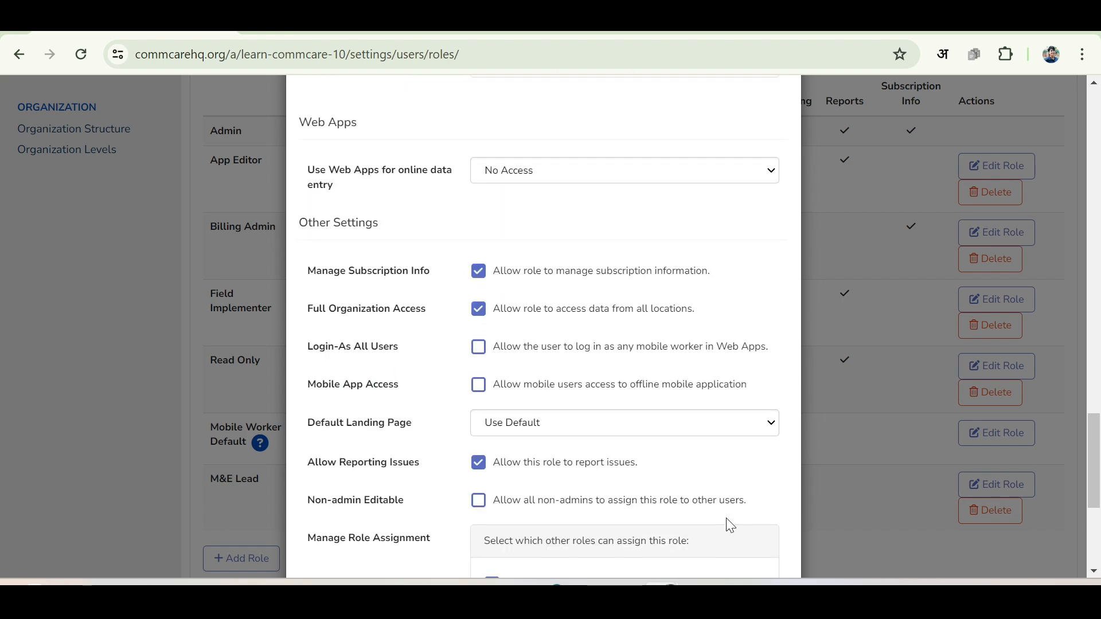
{"action": "left_click", "coordinate": [780, 519]}
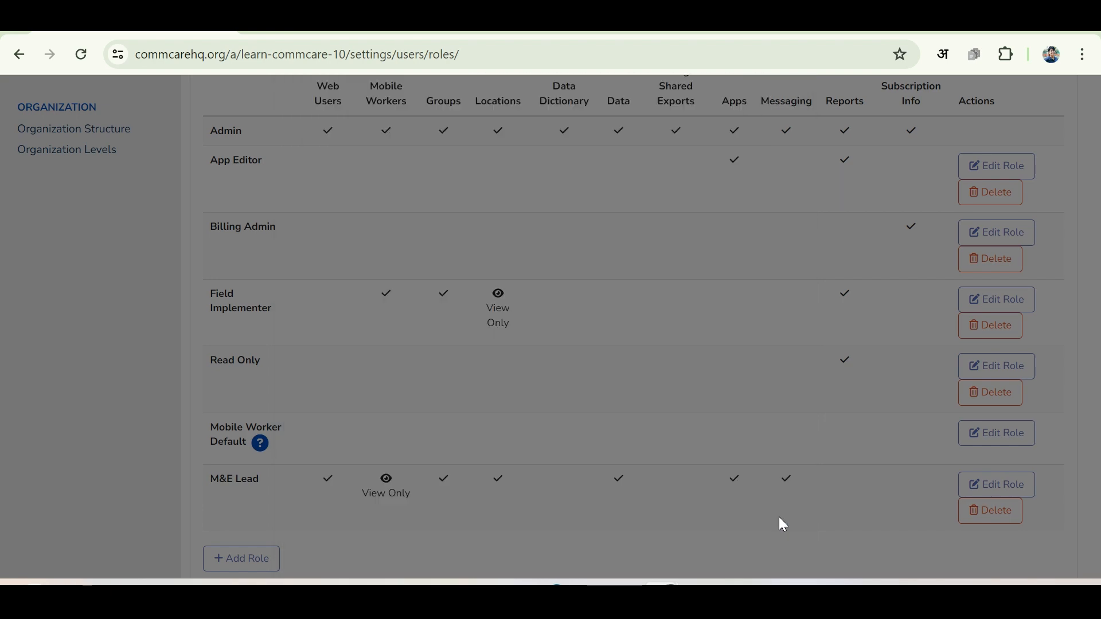
Delete the Read Only role and check the updated roles list
{"action": "scroll", "coordinate": [767, 520], "scroll_direction": "down", "scroll_amount": 2}
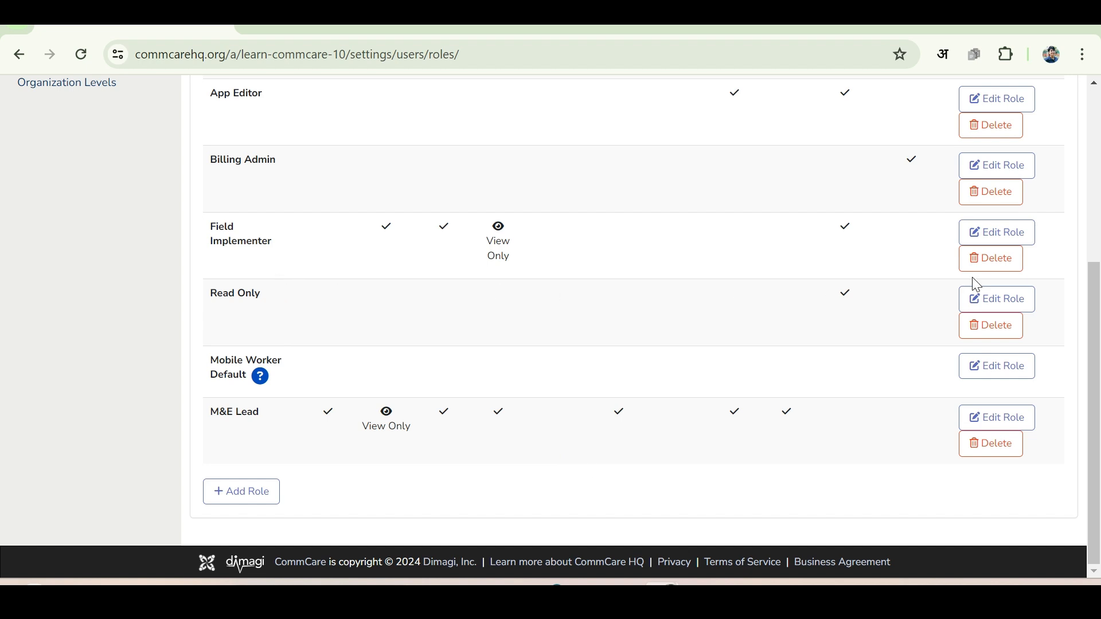
{"action": "left_click", "coordinate": [986, 336]}
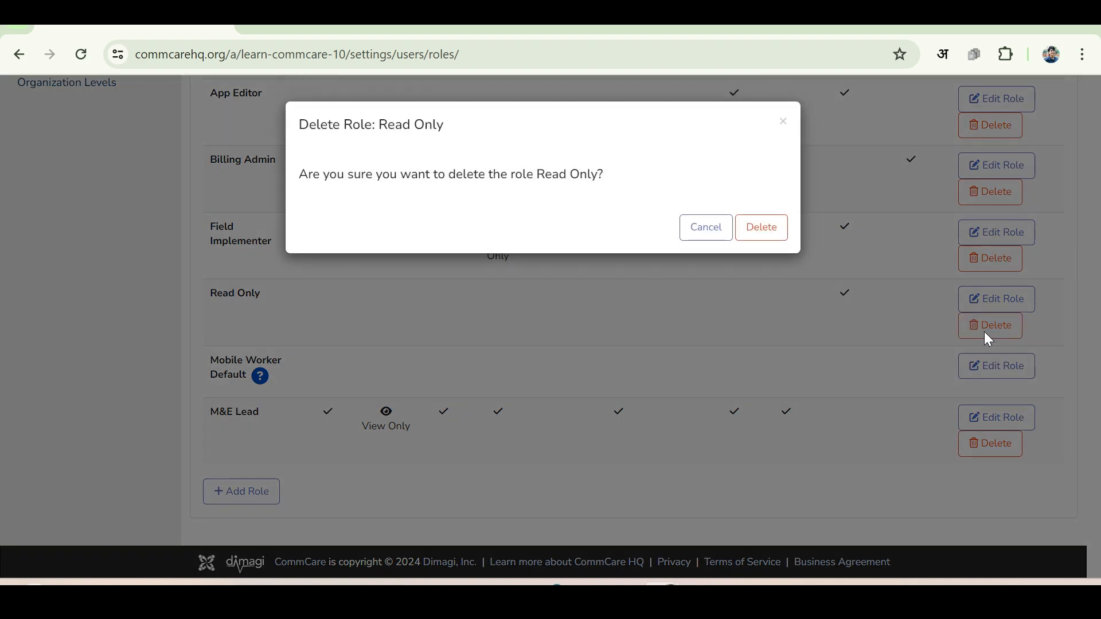
{"action": "left_click", "coordinate": [750, 235]}
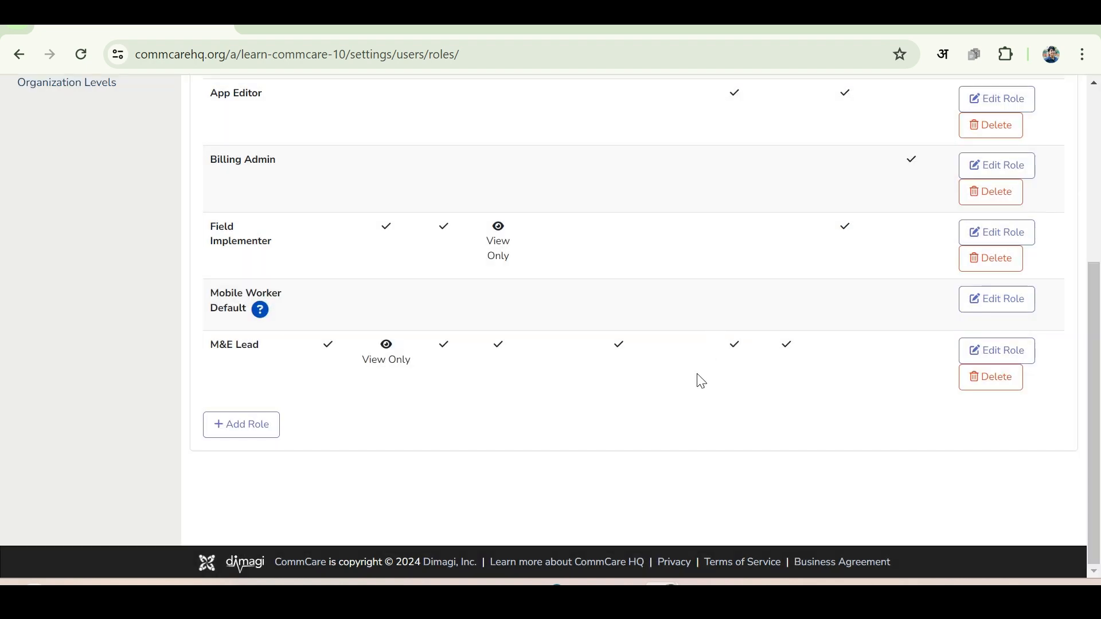
{"action": "scroll", "coordinate": [701, 381], "scroll_direction": "up", "scroll_amount": 3}
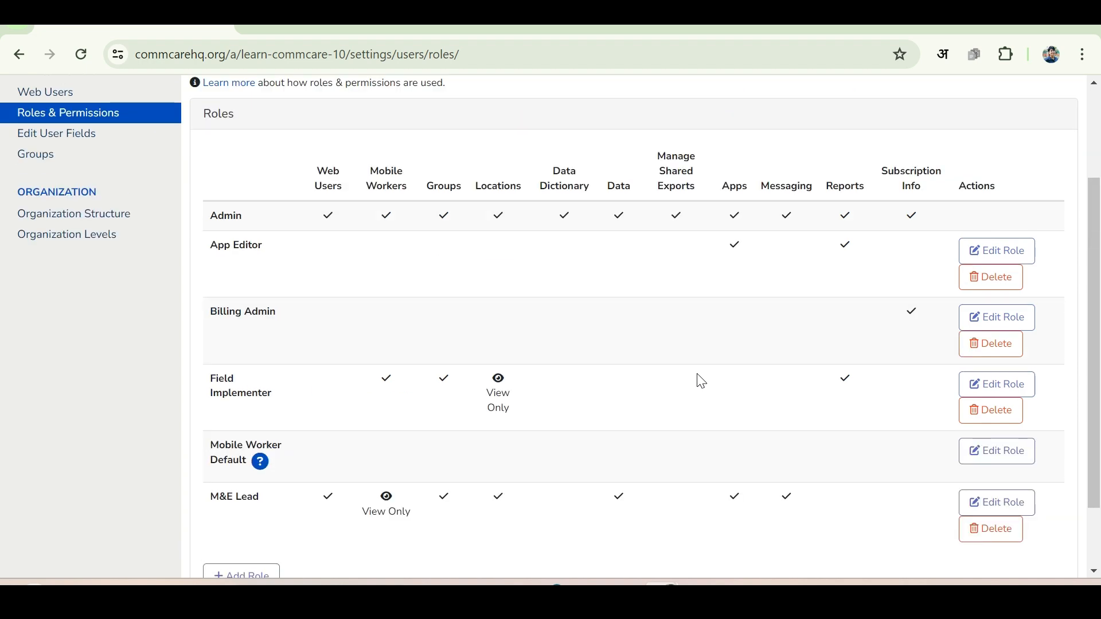
{"action": "scroll", "coordinate": [702, 382], "scroll_direction": "down", "scroll_amount": 2}
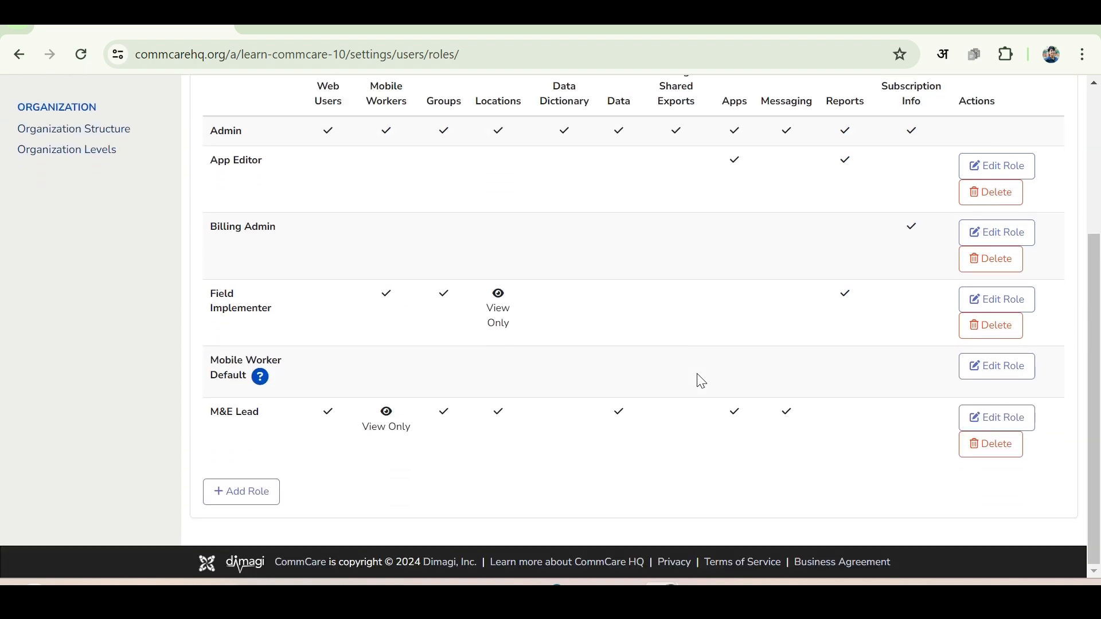